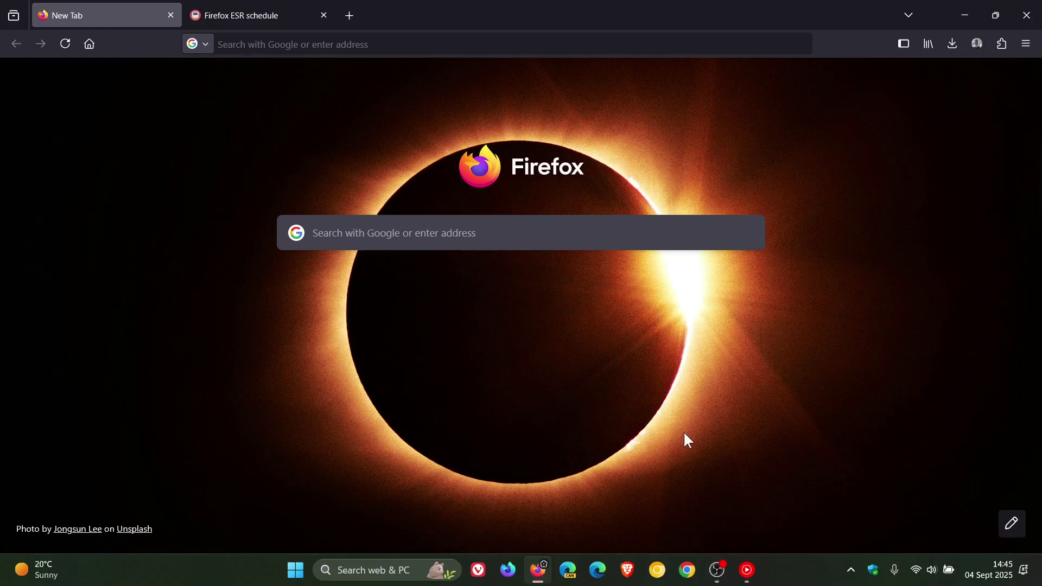
Switch to the Firefox ESR schedule tab listing versions 128.14.0 and 140.2.0.
left_click(252, 15)
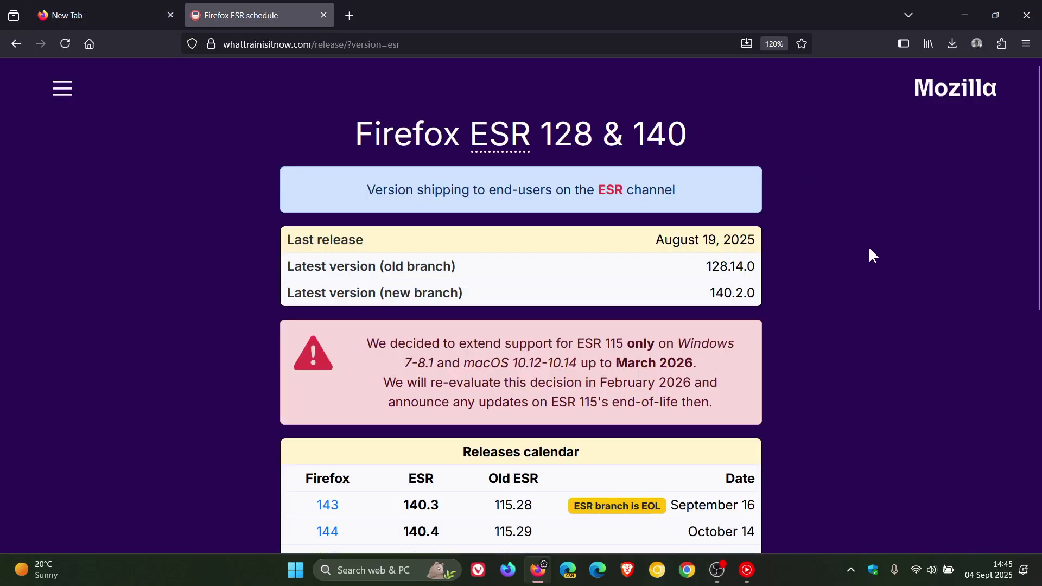
scroll(869, 246, "down", 1)
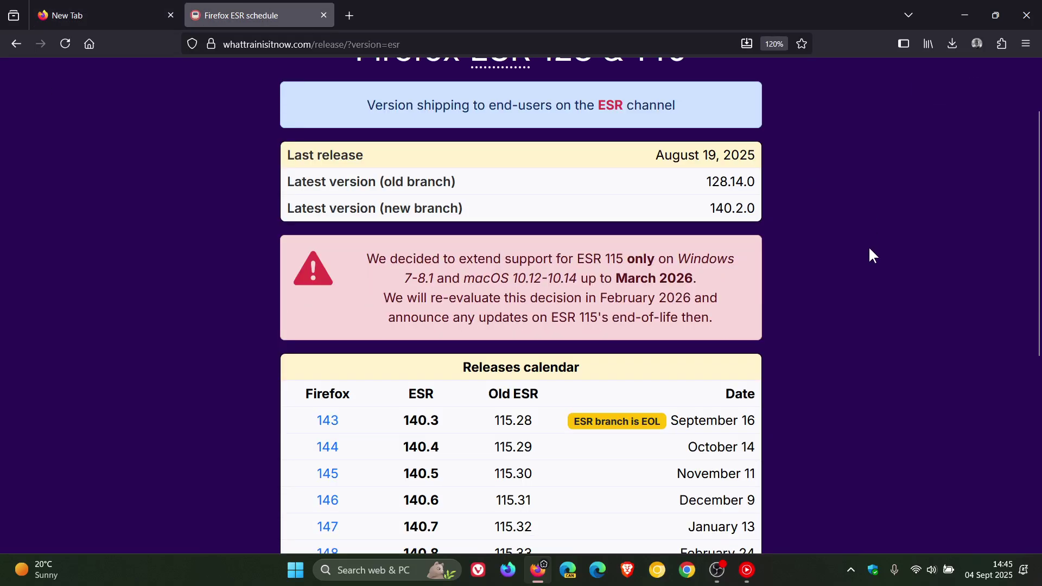
left_click_drag(367, 258, 733, 254)
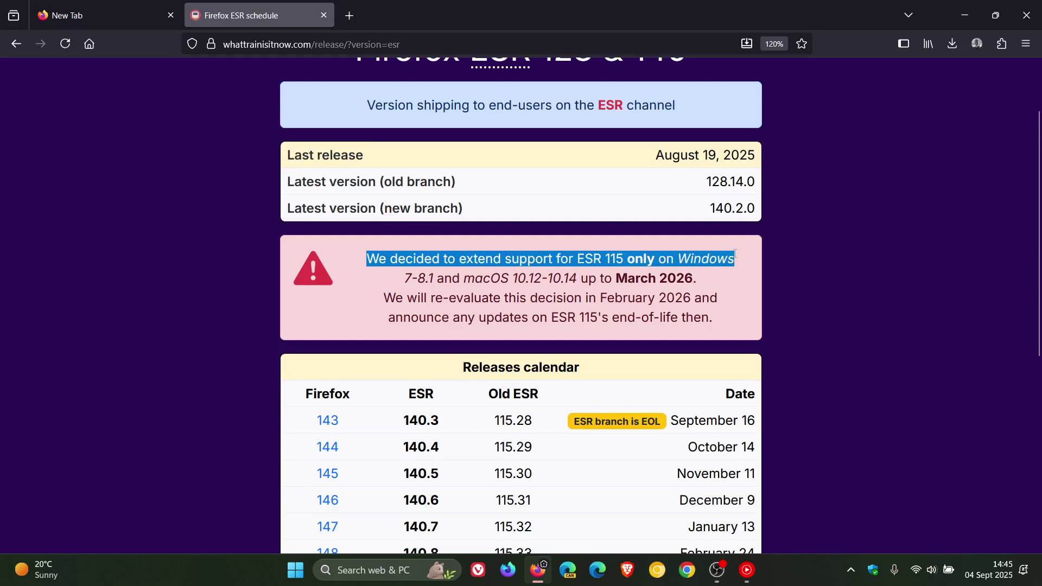
left_click_drag(735, 254, 734, 280)
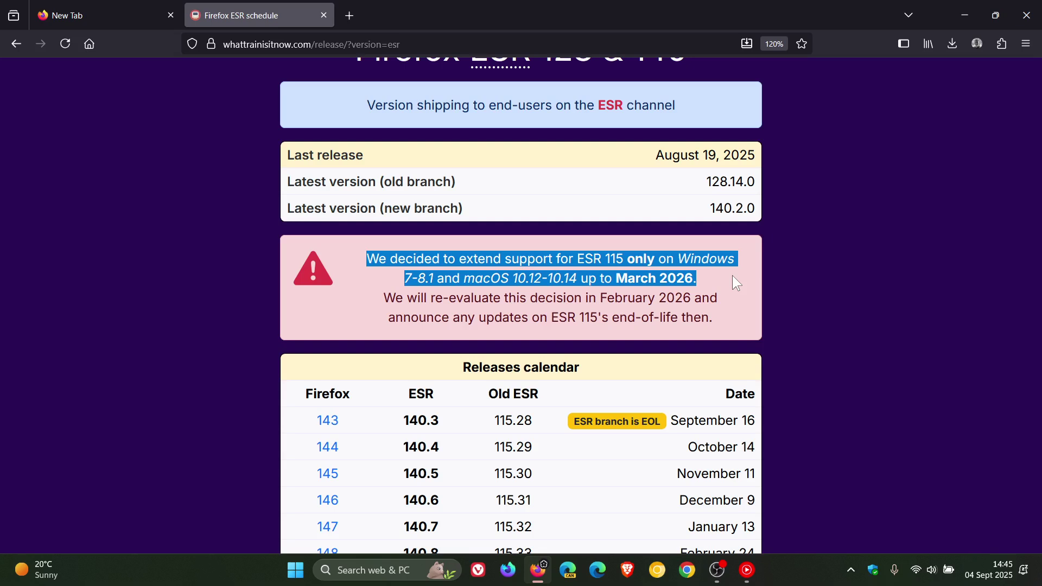
left_click_drag(733, 276, 730, 294)
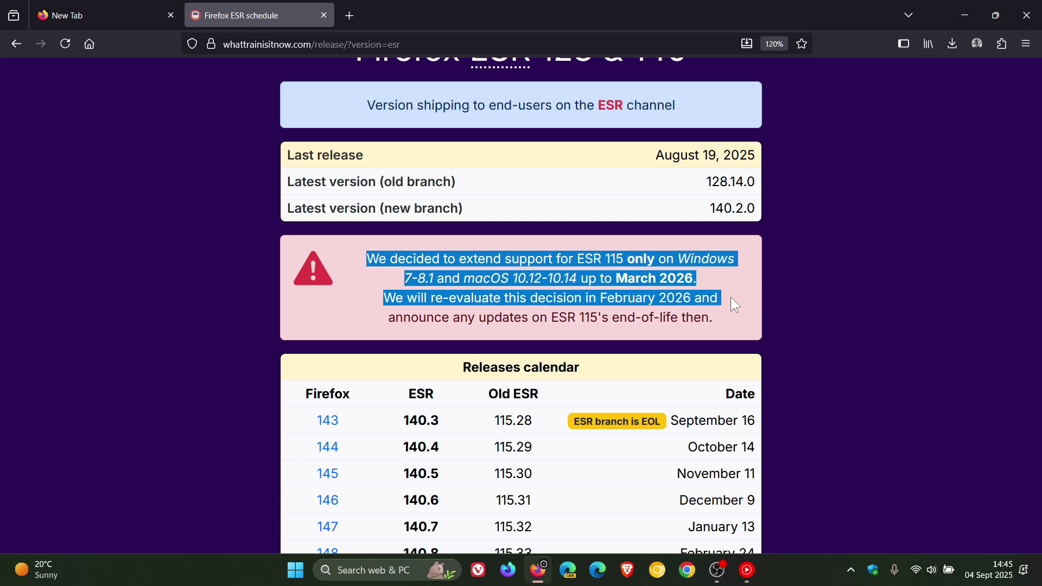
left_click_drag(731, 297, 731, 308)
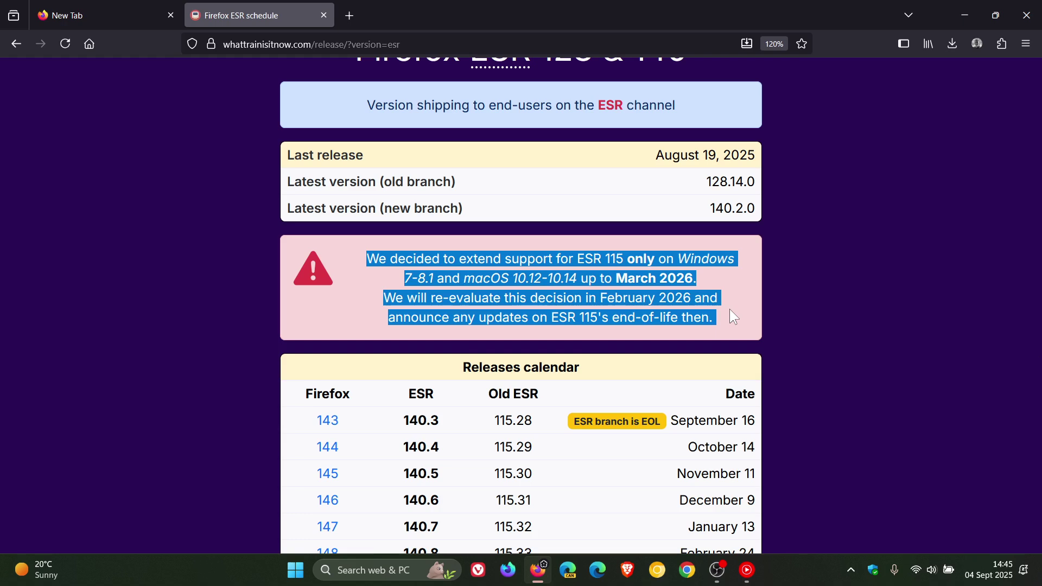
left_click(730, 308)
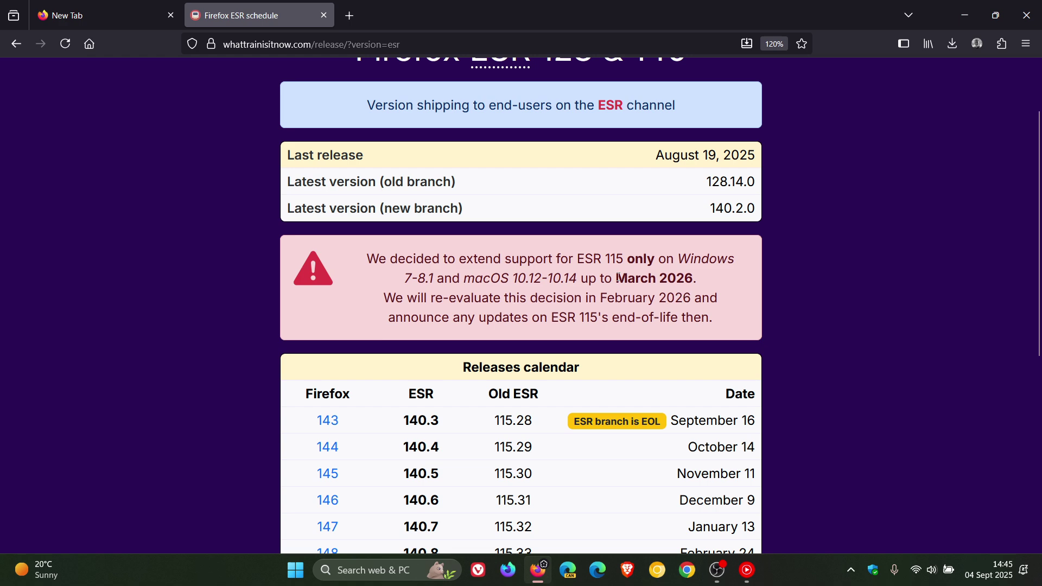
Select the text 'March 2026' in the ESR 115 extended-support warning box.
left_click_drag(616, 277, 698, 280)
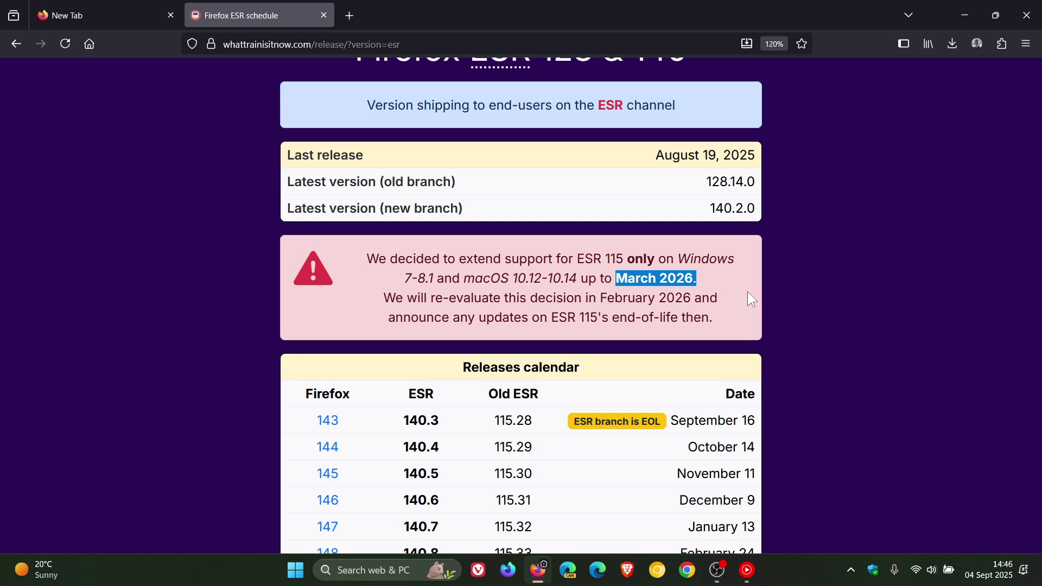
Bring the New Tab page to the front, keeping the ESR schedule tab open.
left_click(120, 16)
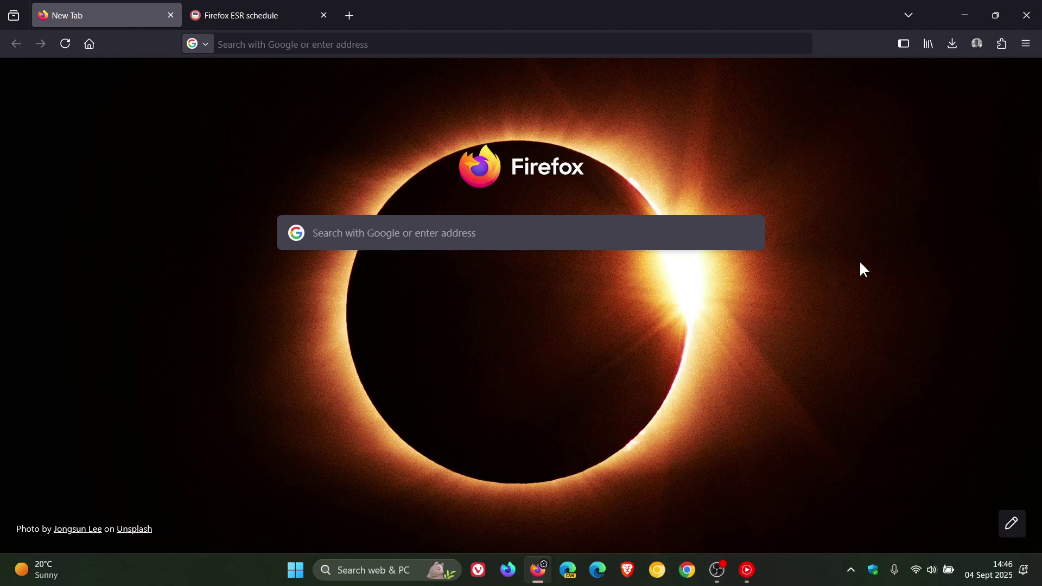